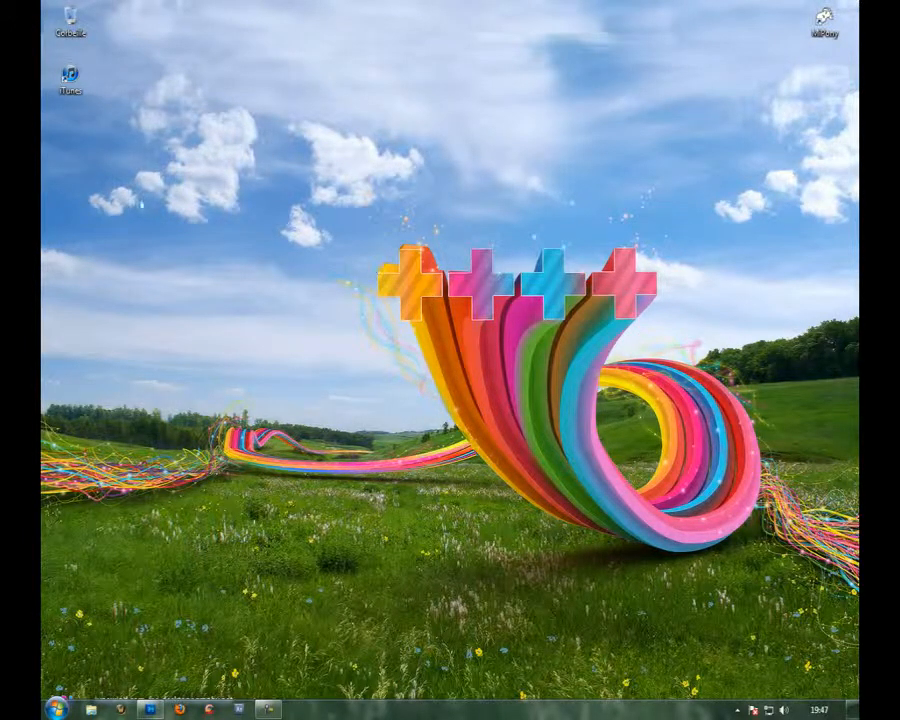
Step: Switch to Photoshop and create a new blank document of 500 × 500 pixels with a white background
{"action": "left_click", "coordinate": [150, 709]}
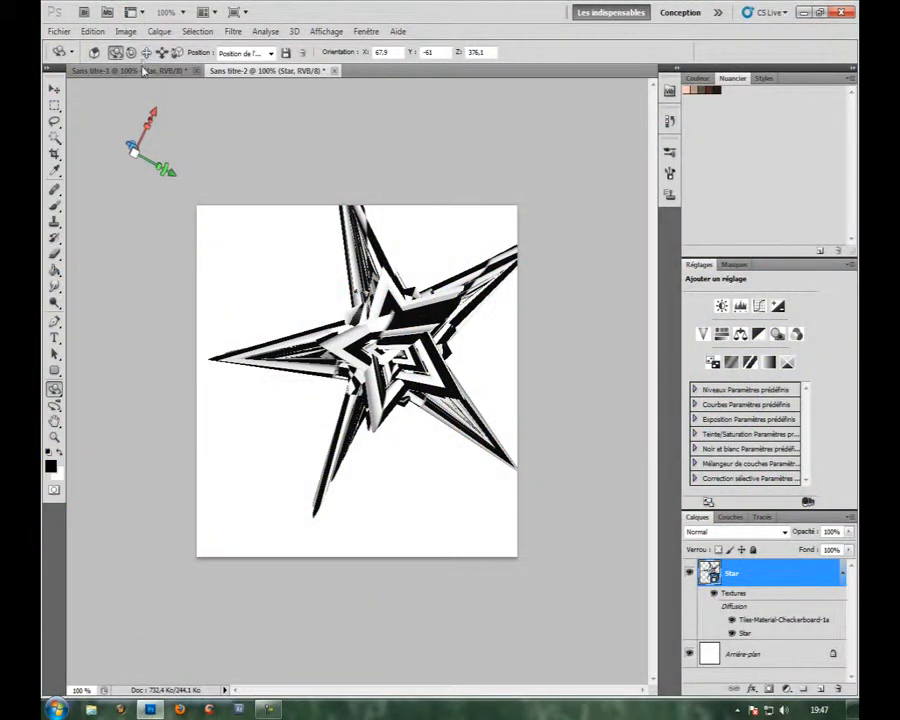
{"action": "key", "text": "ctrl+Tab"}
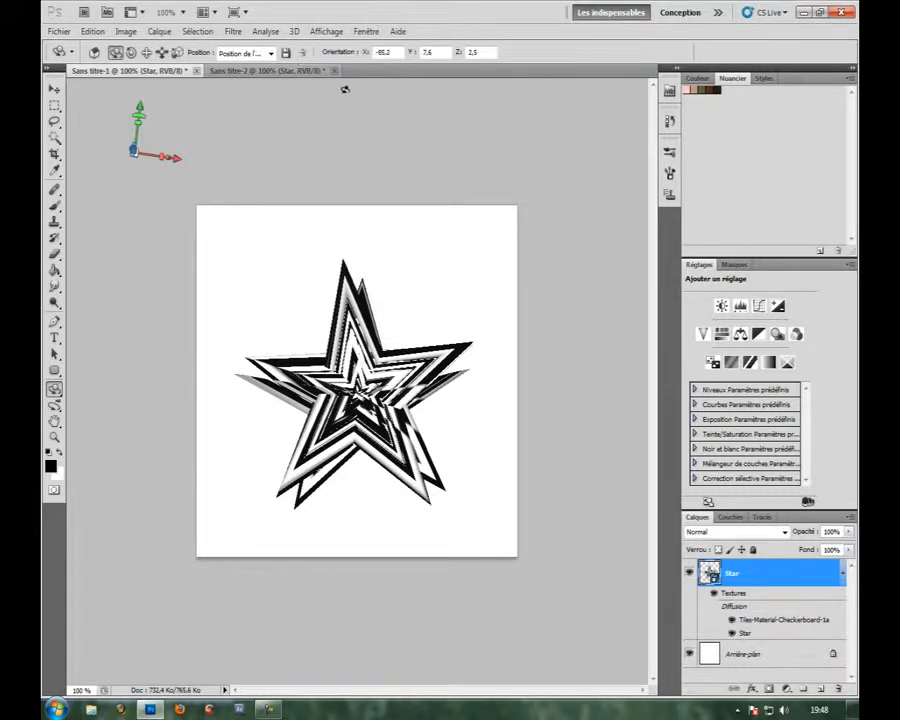
{"action": "left_click", "coordinate": [60, 31]}
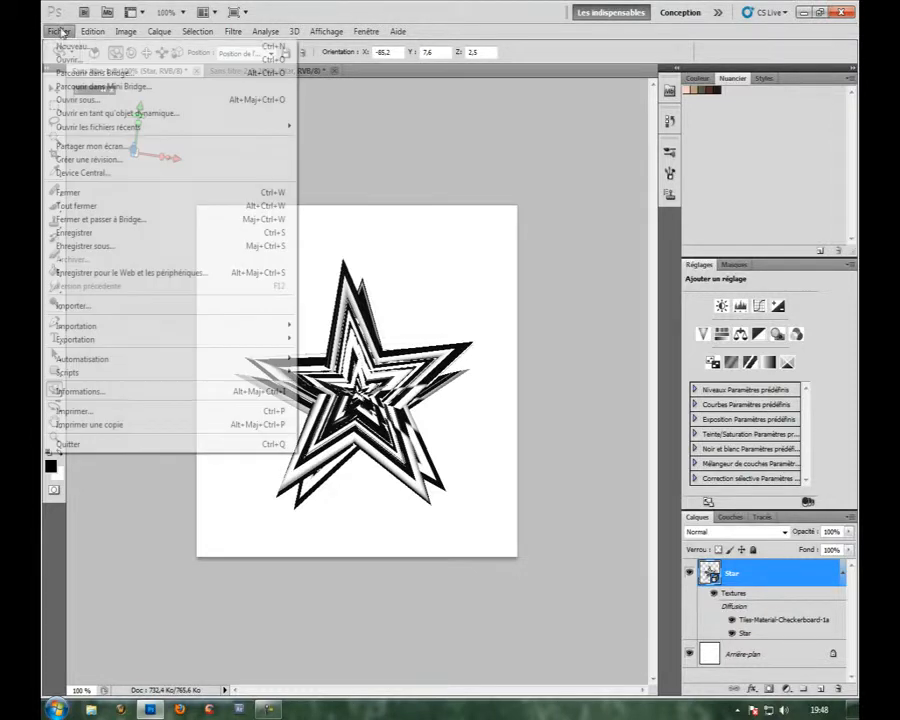
{"action": "left_click", "coordinate": [68, 47]}
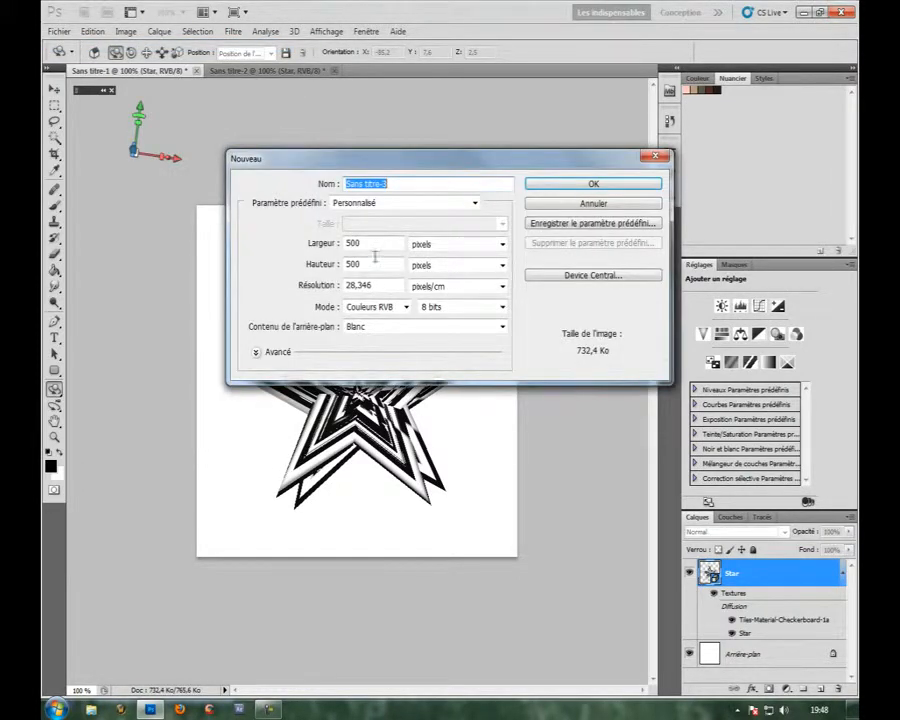
{"action": "left_click", "coordinate": [572, 186]}
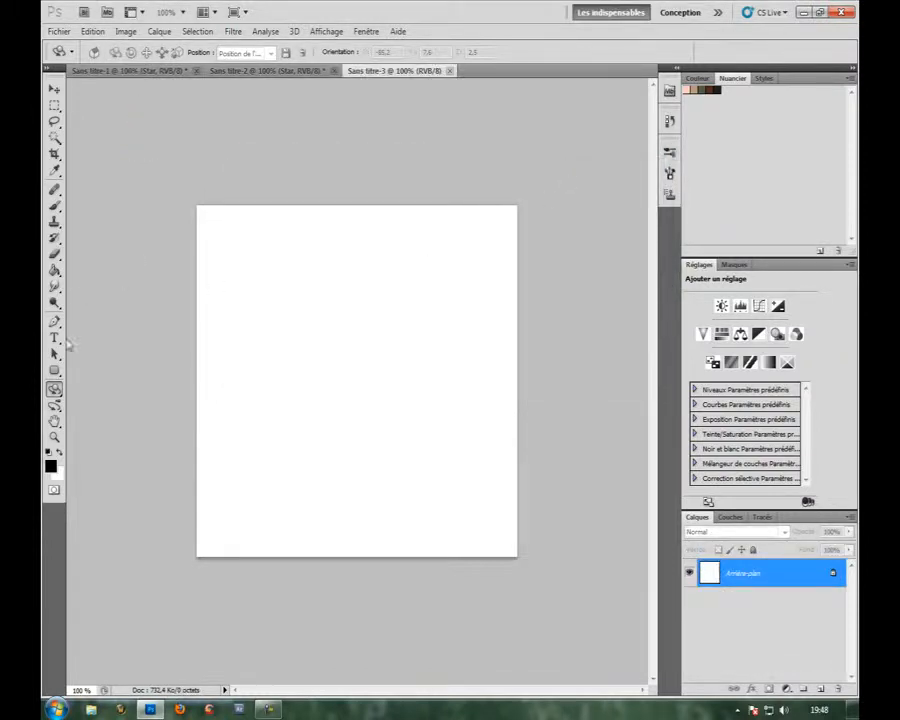
Step: Add the text "Star" in black 120 pt Impact and place it near the centre of the canvas
{"action": "left_click", "coordinate": [55, 339]}
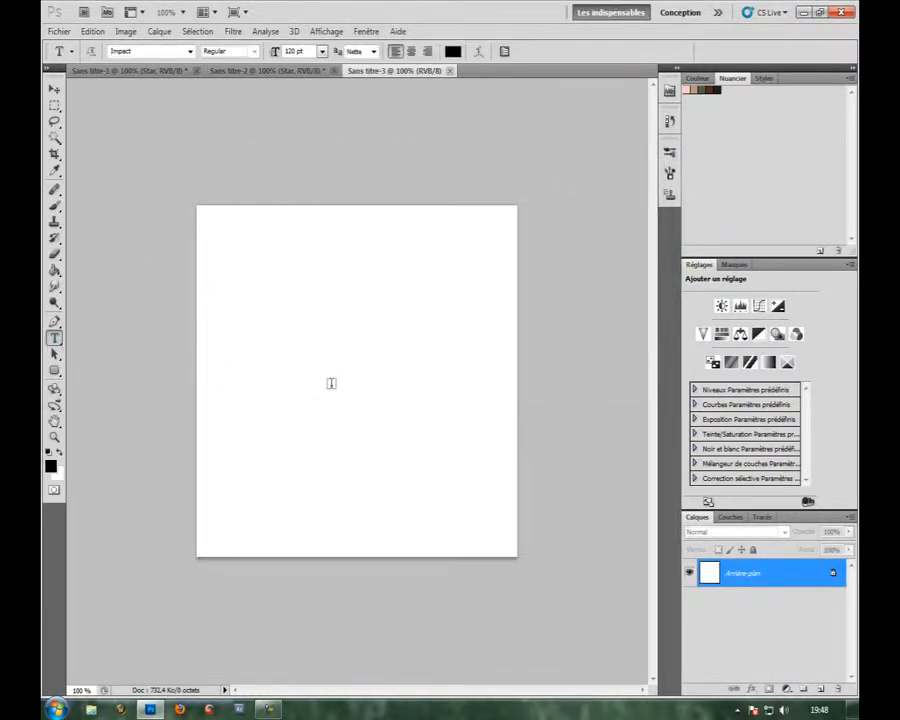
{"action": "left_click", "coordinate": [326, 383]}
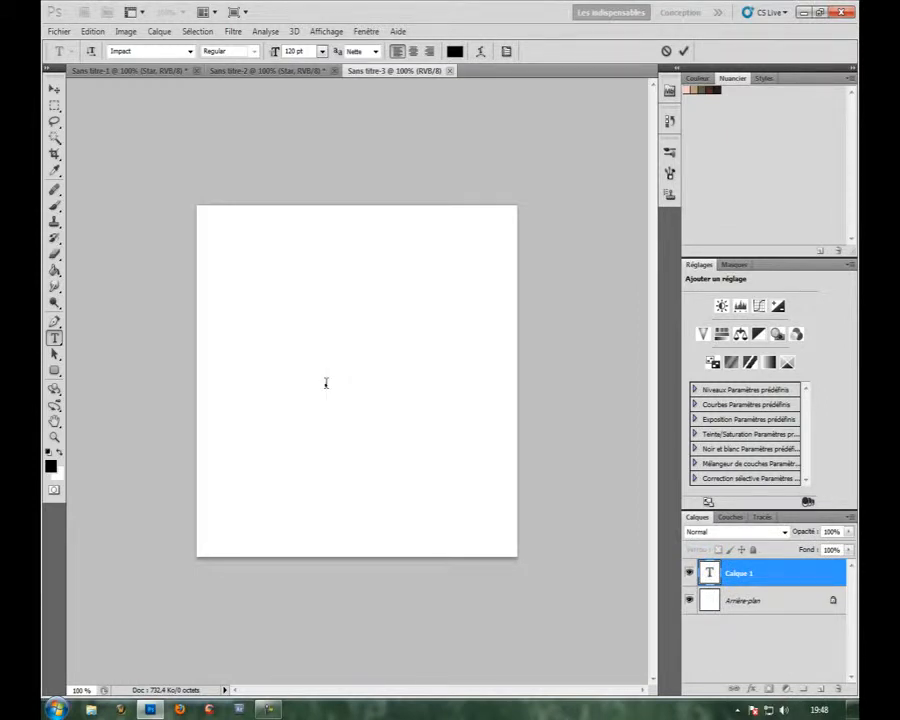
{"action": "type", "text": "Star"}
{"action": "key", "text": "ctrl+Return"}
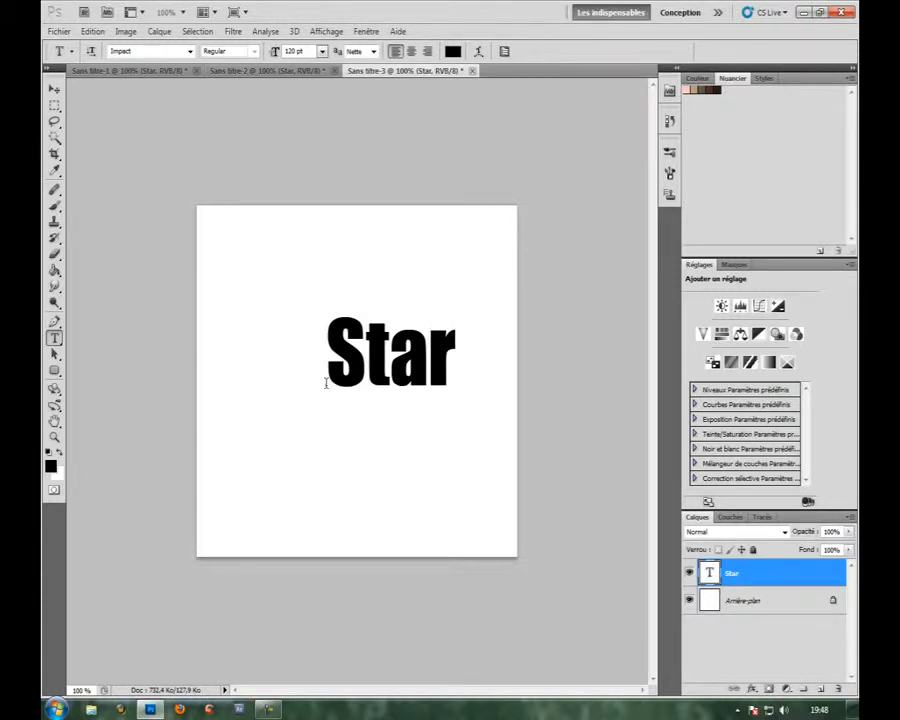
{"action": "left_click", "coordinate": [56, 90]}
{"action": "left_click_drag", "start_coordinate": [459, 448], "coordinate": [434, 477]}
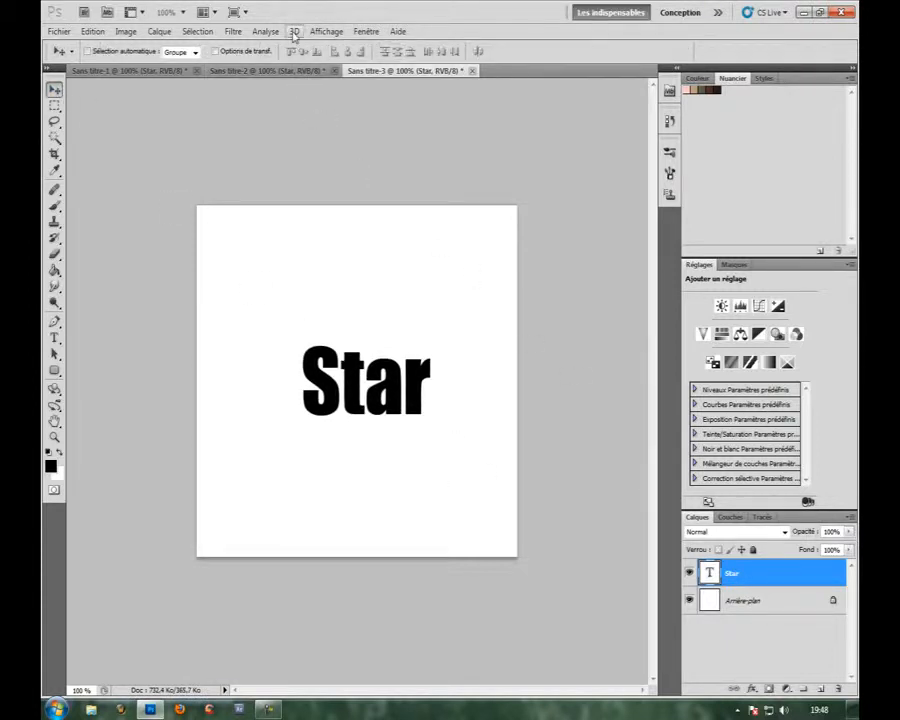
Step: Rasterize the "Star" text layer into a 3D Repoussé object and apply the preset with the nearly full circular bend
{"action": "left_click", "coordinate": [294, 32]}
{"action": "mouse_move", "coordinate": [336, 121]}
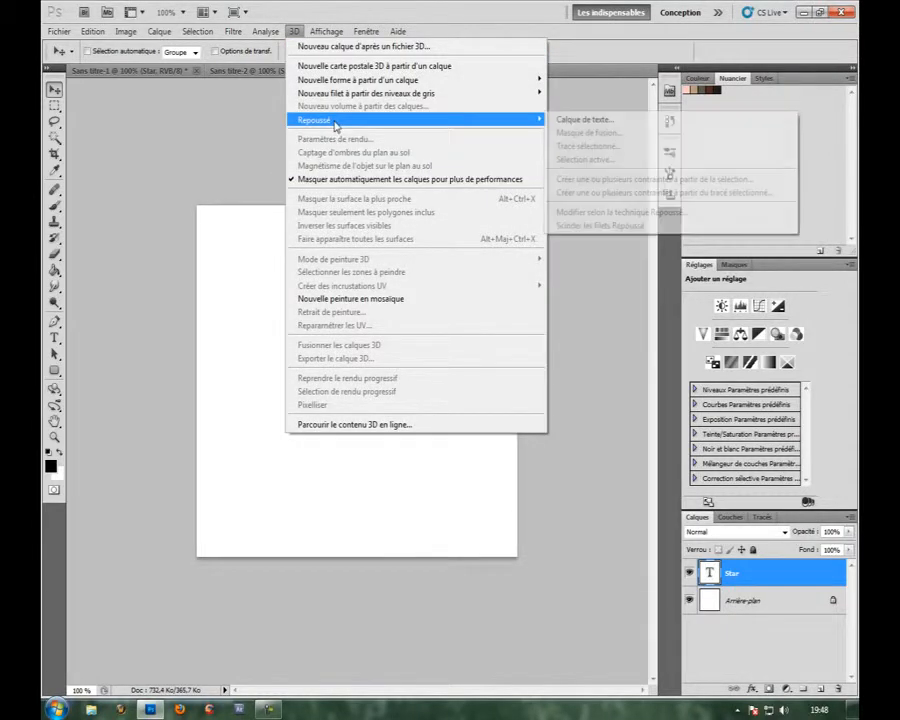
{"action": "left_click", "coordinate": [642, 121]}
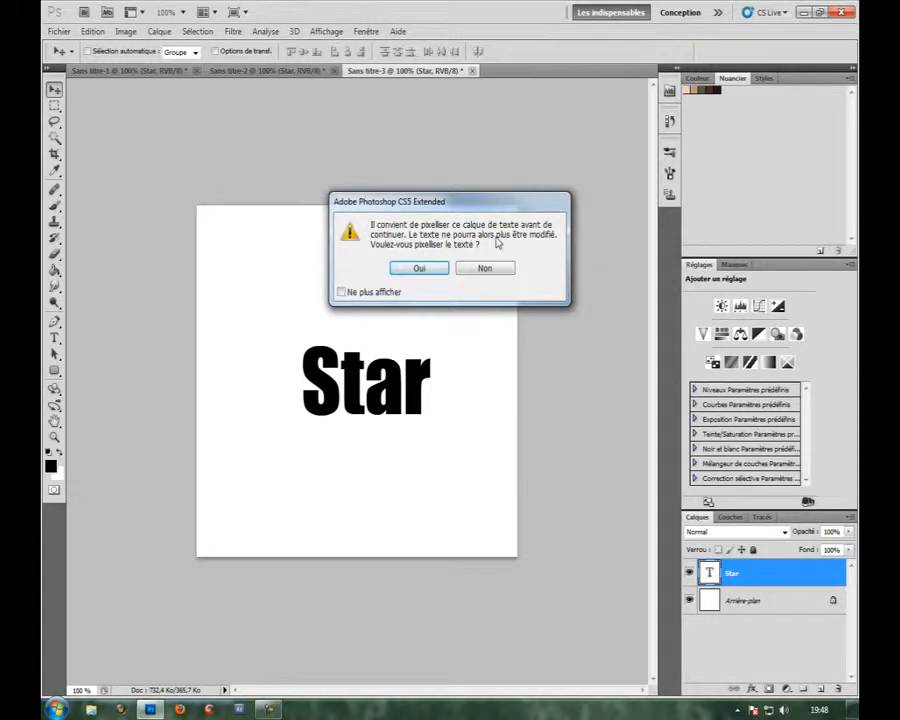
{"action": "left_click", "coordinate": [415, 268]}
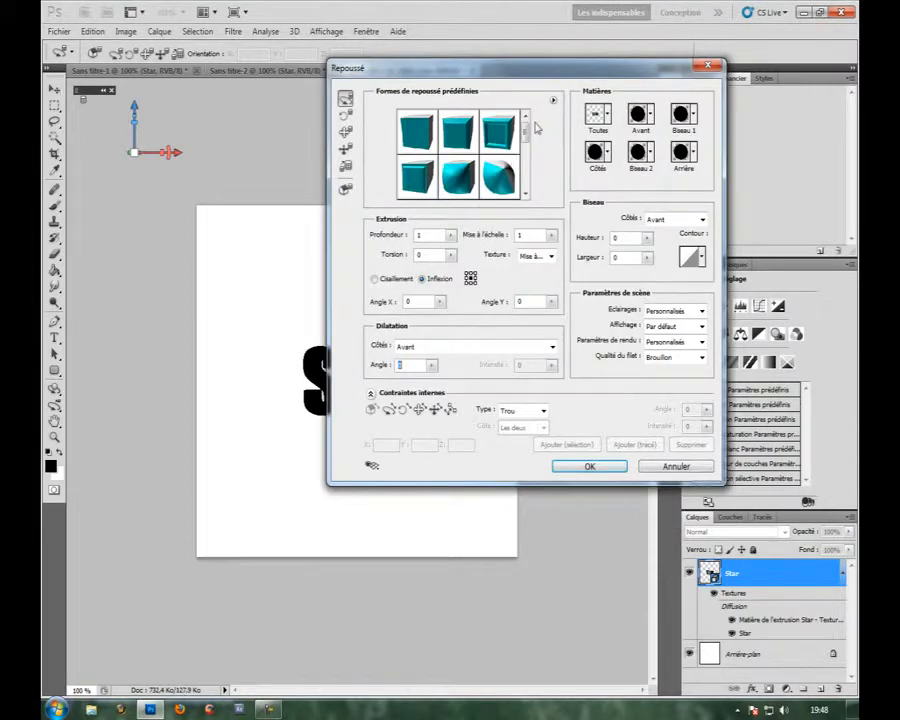
{"action": "left_click_drag", "start_coordinate": [526, 135], "coordinate": [531, 197]}
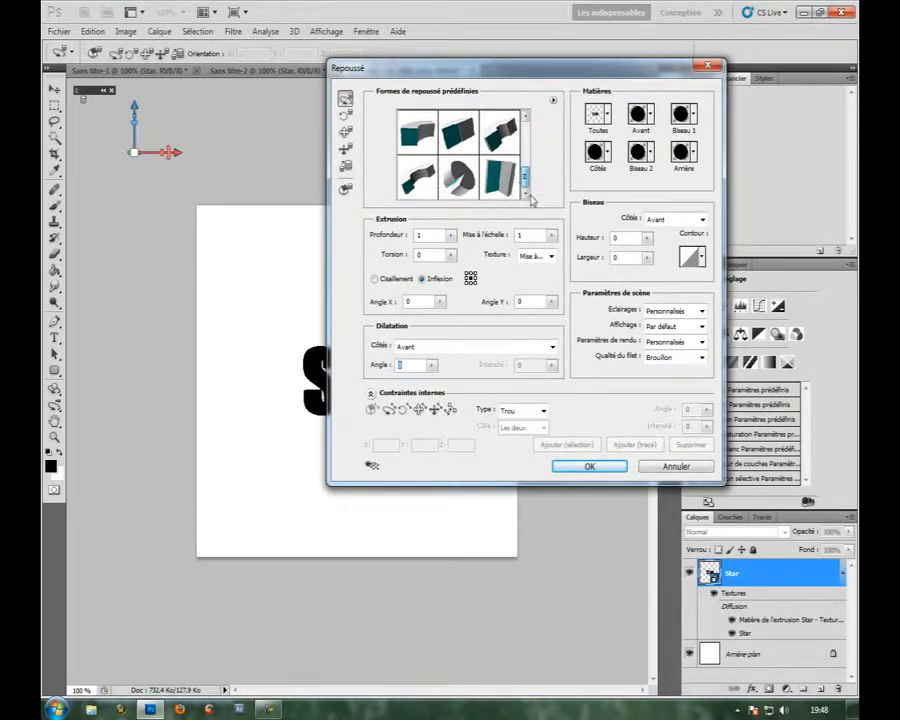
{"action": "left_click", "coordinate": [460, 185]}
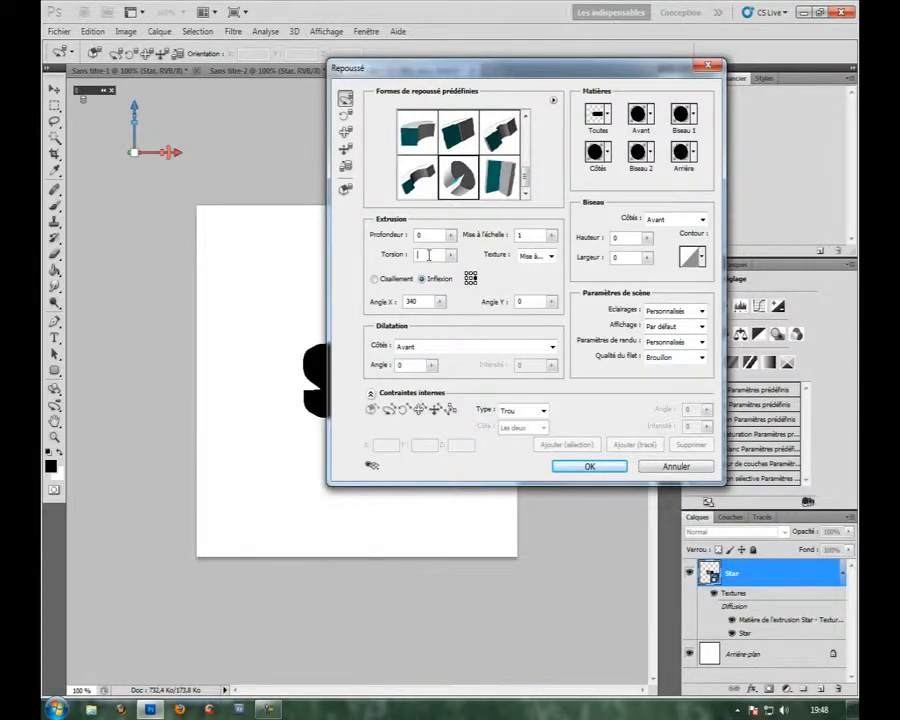
Step: Set the extrusion's twist to -1595,9, give its sides the black-and-white checkerboard material, and apply the Repoussé settings
{"action": "type", "text": "-"}
{"action": "type", "text": "1505"}
{"action": "type", "text": ",9"}
{"action": "left_click_drag", "start_coordinate": [340, 66], "coordinate": [469, 124]}
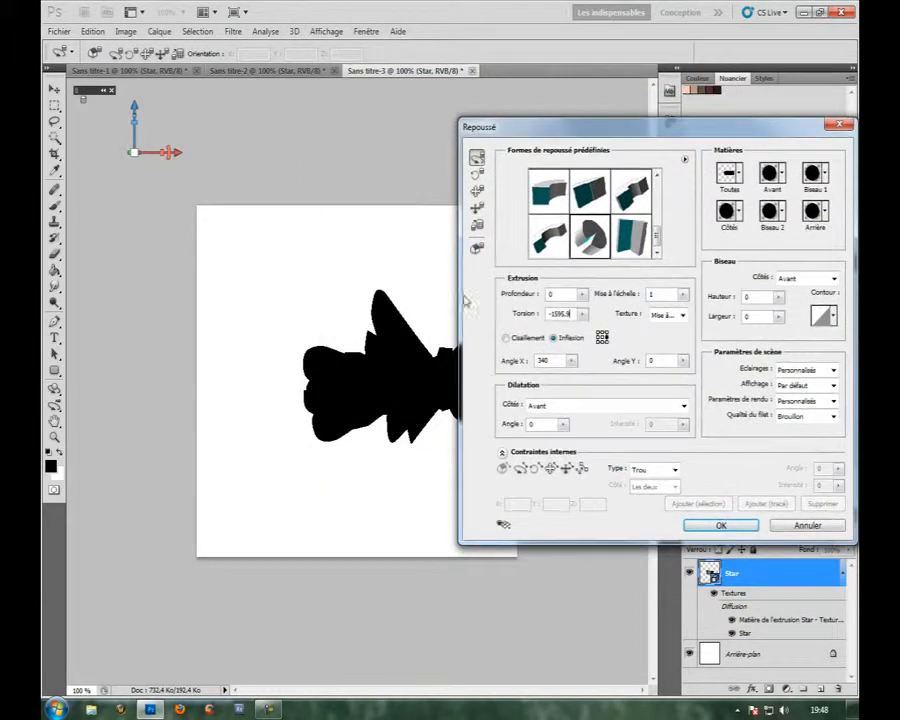
{"action": "left_click", "coordinate": [741, 212]}
{"action": "left_click", "coordinate": [718, 288]}
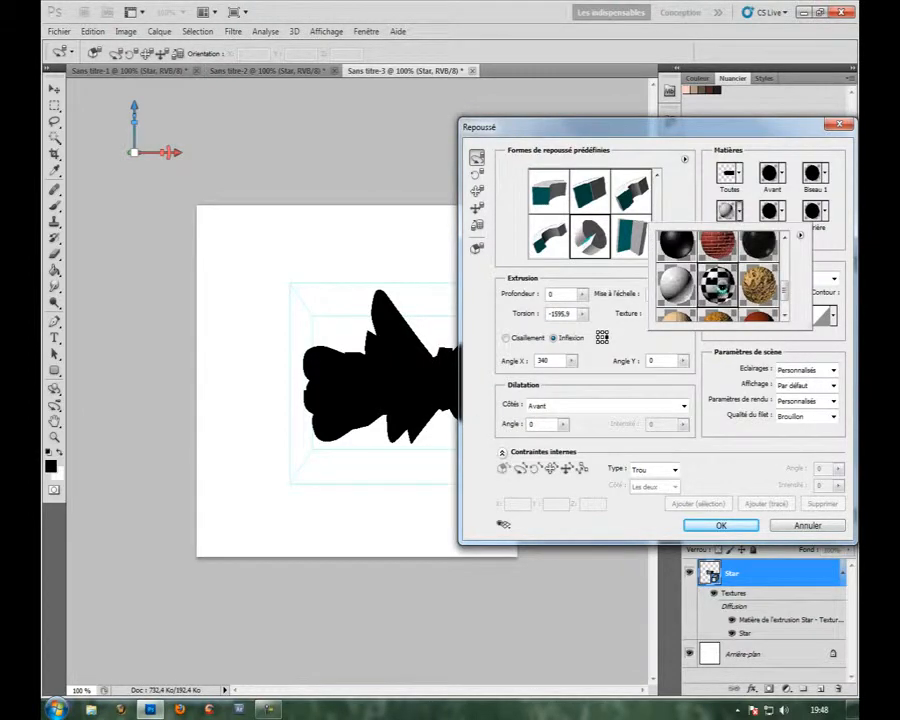
{"action": "left_click", "coordinate": [719, 526]}
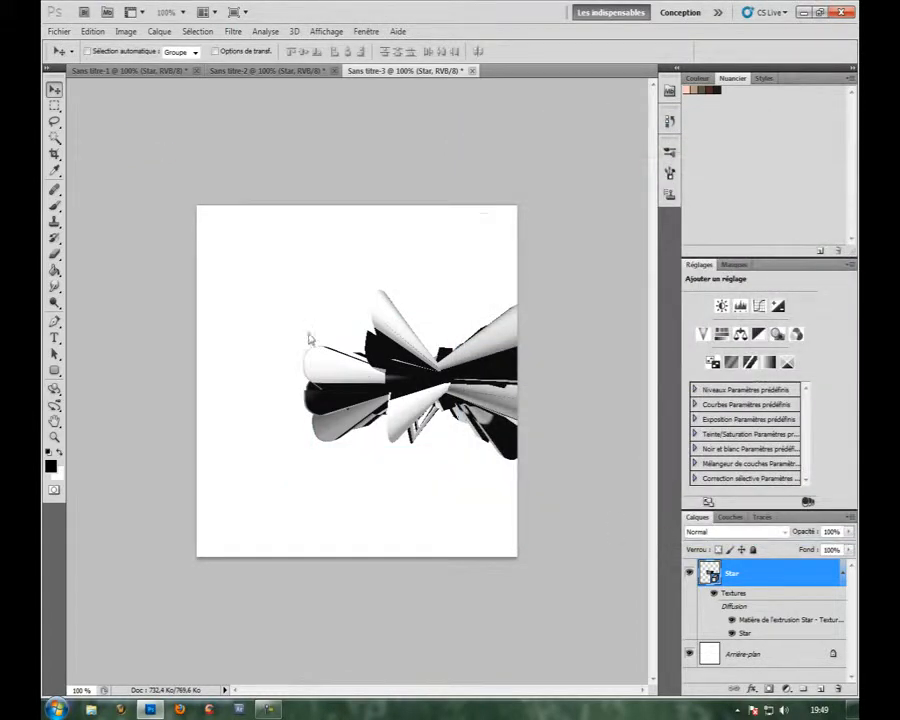
Step: Rotate the 3D object to about X -86, Y 0.5, Z 6 so it reads as a star, and pan it to the canvas centre
{"action": "left_click", "coordinate": [54, 388]}
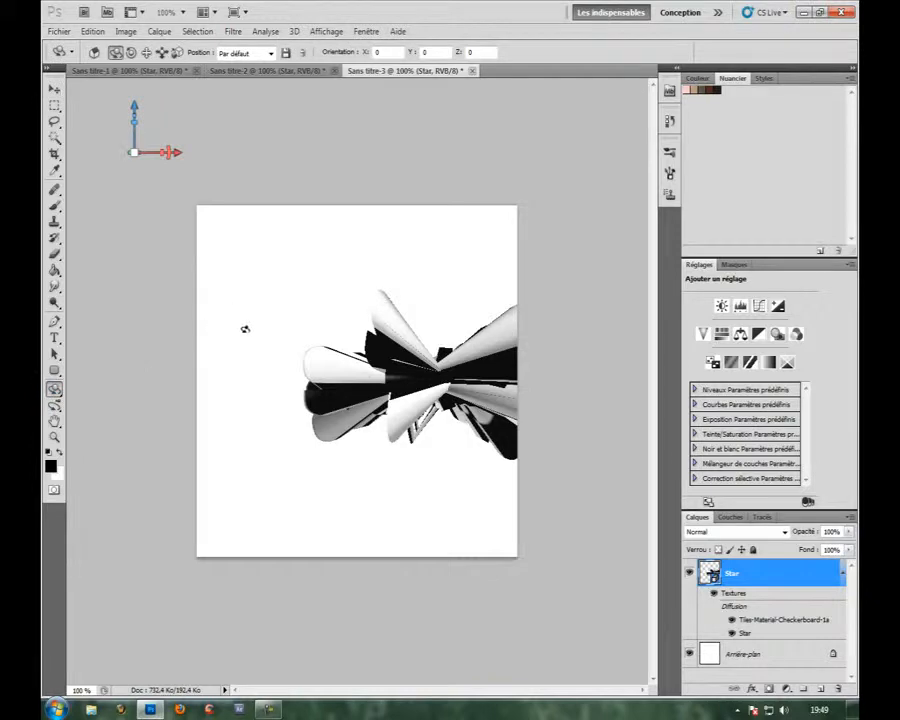
{"action": "left_click_drag", "start_coordinate": [418, 345], "coordinate": [406, 519]}
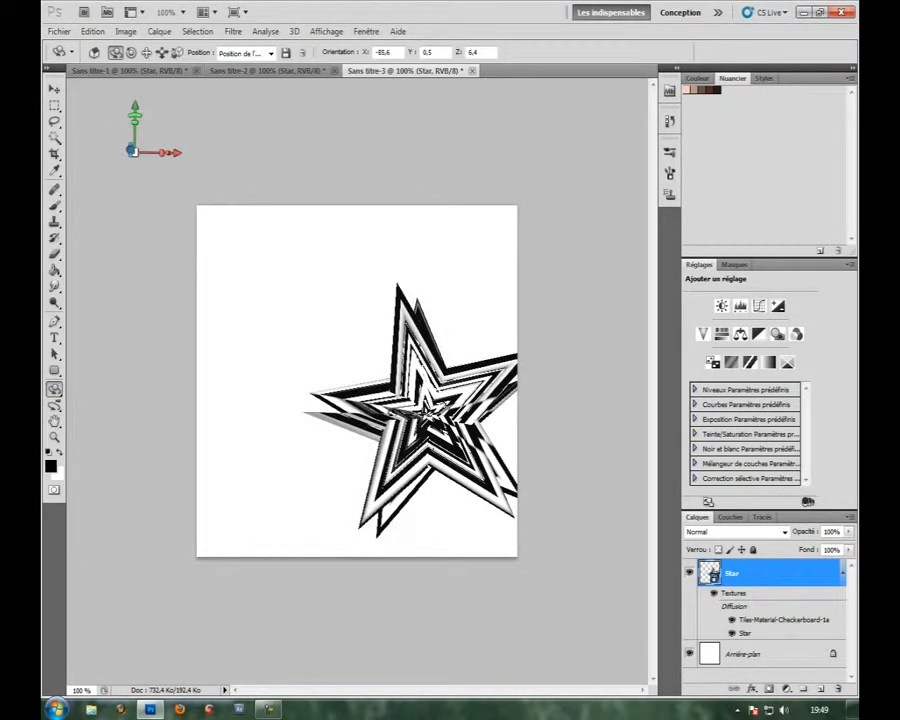
{"action": "left_click_drag", "start_coordinate": [55, 389], "coordinate": [120, 412]}
{"action": "left_click_drag", "start_coordinate": [391, 445], "coordinate": [313, 407]}
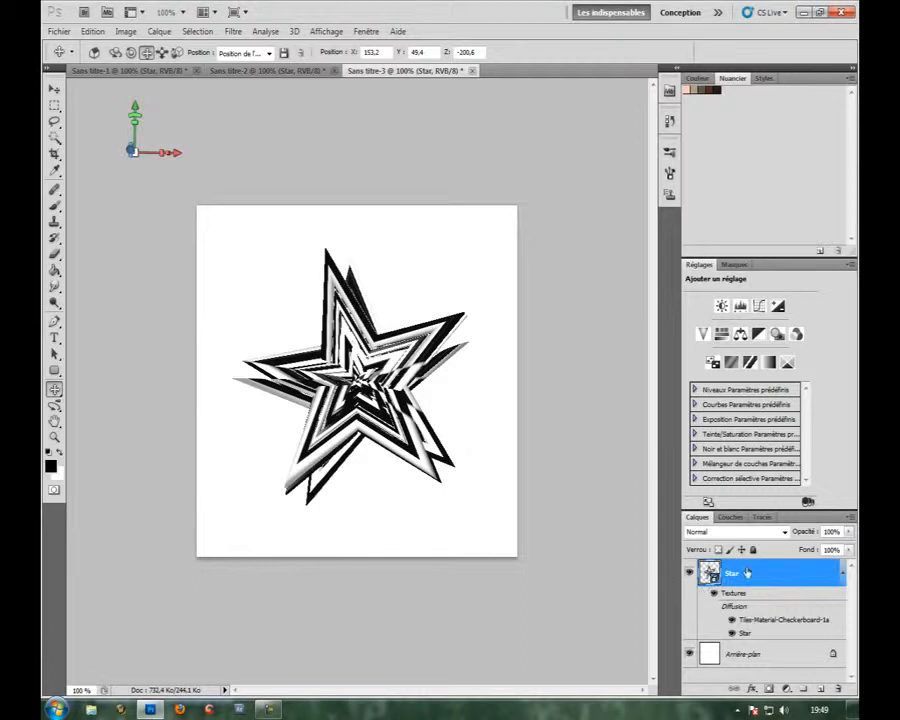
Step: Hide the 3D star layer, add a second "Star" text in 120 pt Impact, and place it near the canvas centre
{"action": "left_click", "coordinate": [689, 571]}
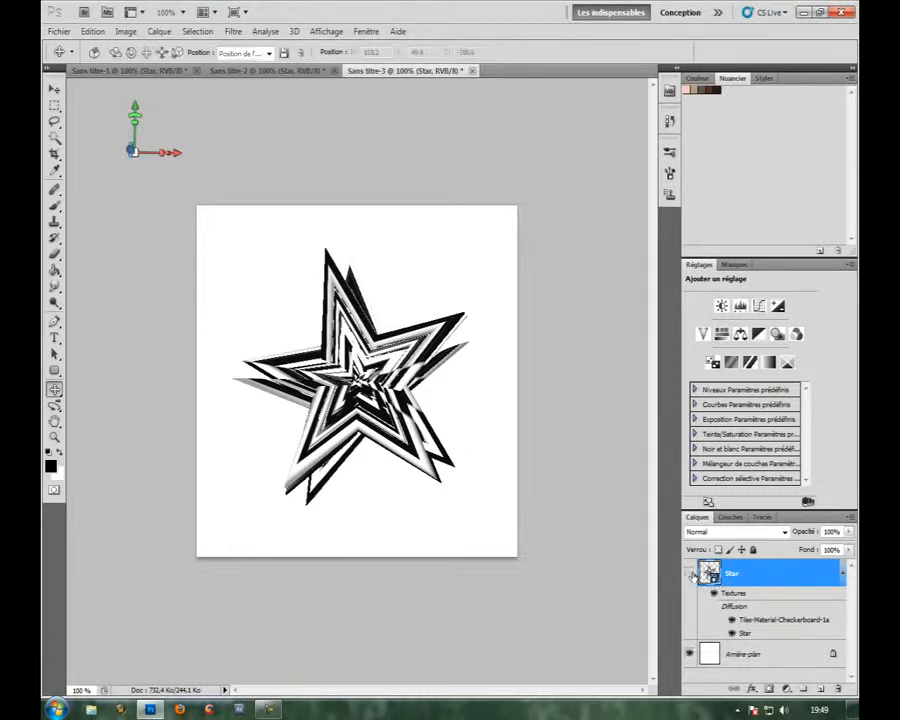
{"action": "left_click", "coordinate": [55, 338]}
{"action": "left_click", "coordinate": [238, 332]}
{"action": "type", "text": "Star"}
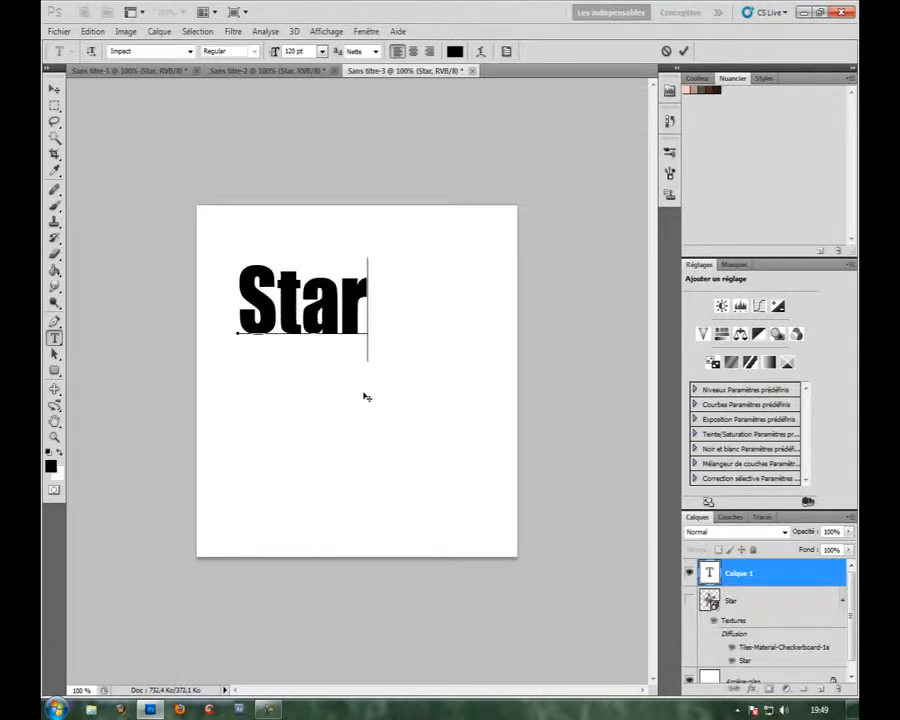
{"action": "key", "text": "ctrl+Return"}
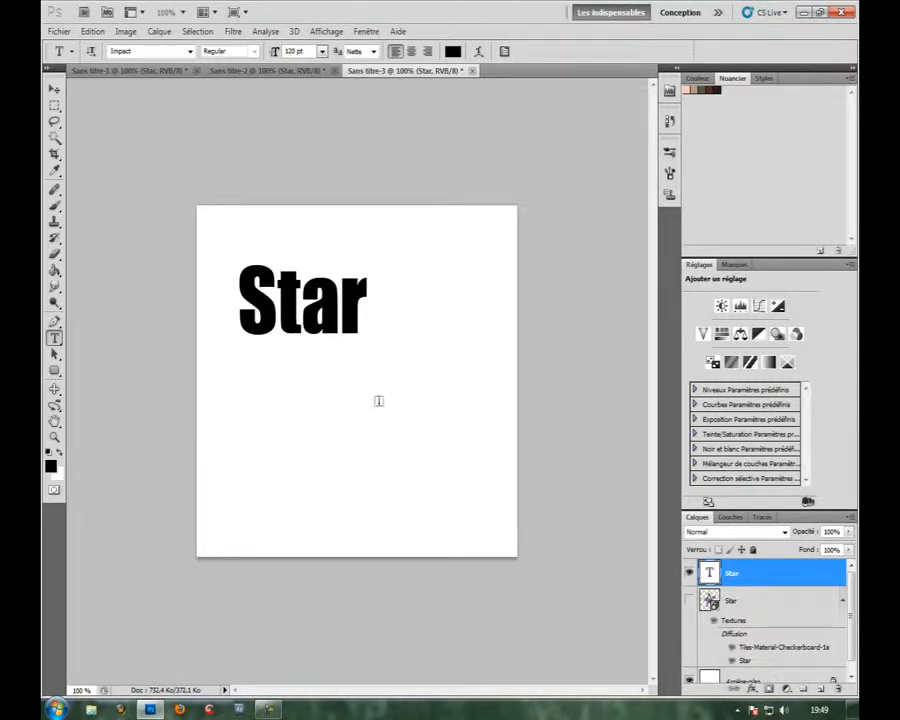
{"action": "left_click", "coordinate": [54, 88]}
{"action": "left_click_drag", "start_coordinate": [298, 336], "coordinate": [342, 430]}
Step: Rasterize the second "Star" text into a 3D Repoussé object with the nearly full circular bend preset
{"action": "left_click", "coordinate": [294, 31]}
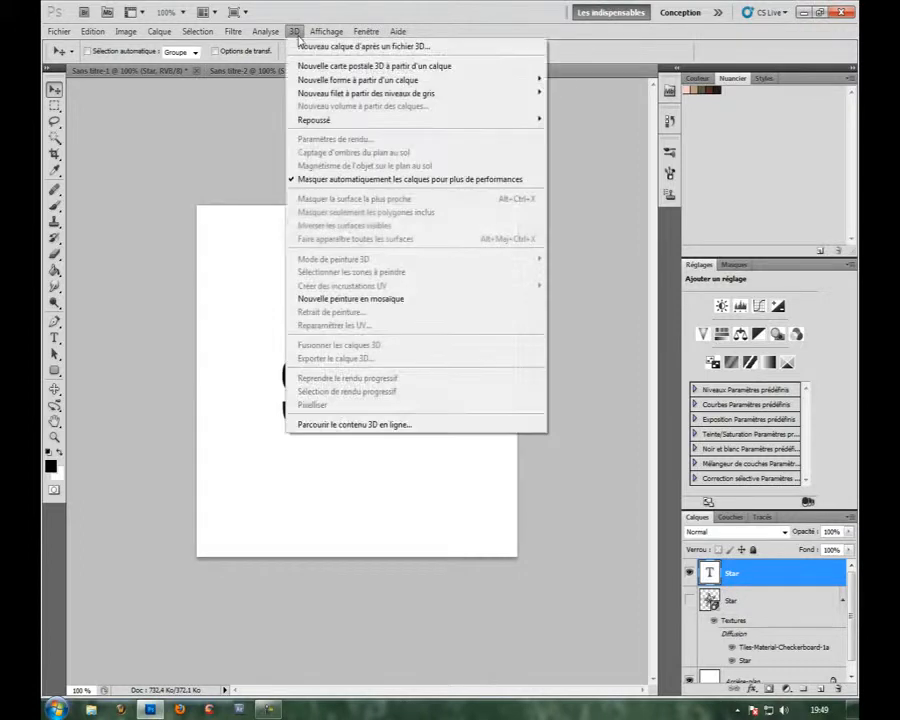
{"action": "mouse_move", "coordinate": [347, 122]}
{"action": "left_click", "coordinate": [594, 124]}
{"action": "left_click", "coordinate": [419, 268]}
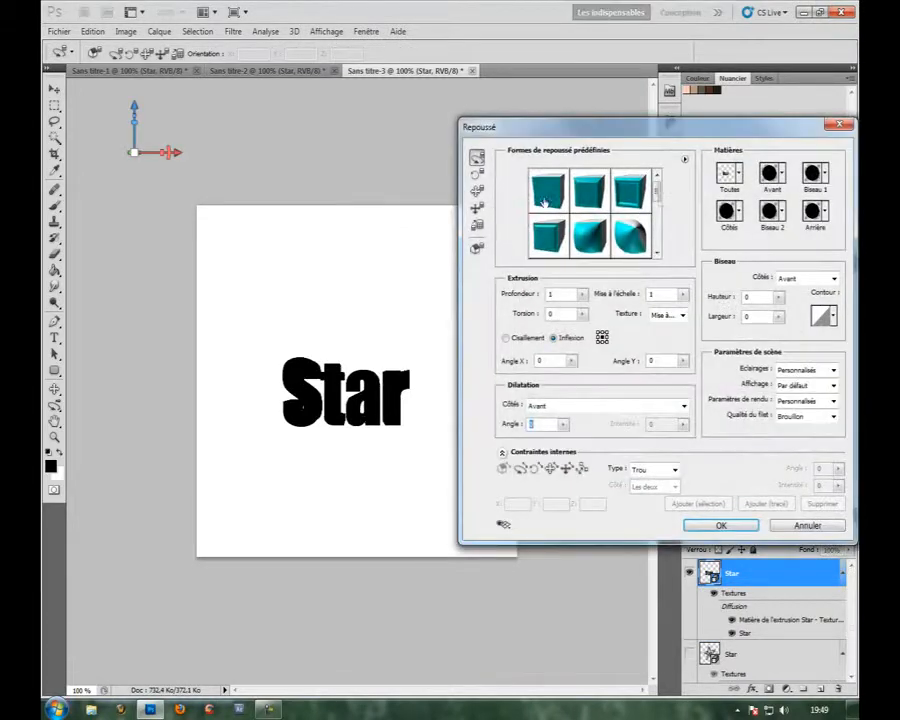
{"action": "left_click", "coordinate": [578, 236]}
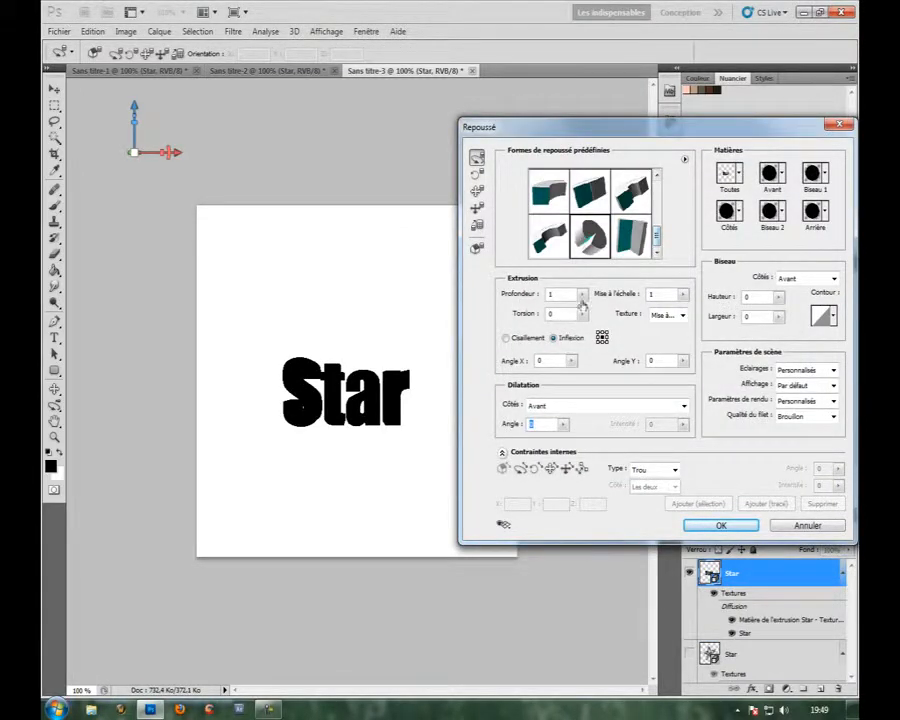
Step: Set the second object's extrusion to twist -1595,9, depth 4,94 and scale 1,12
{"action": "left_click", "coordinate": [571, 314]}
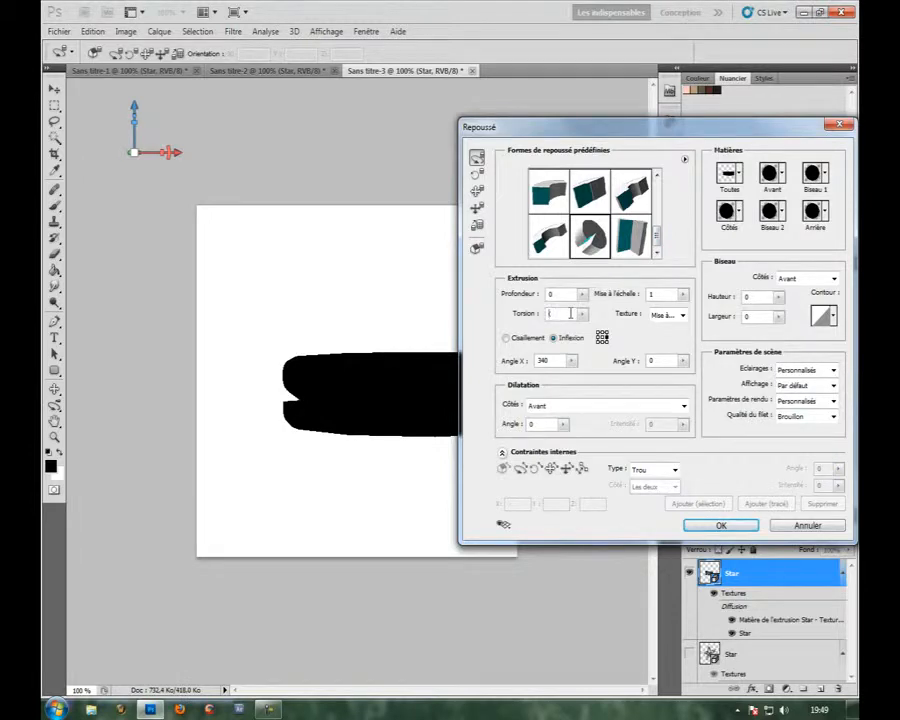
{"action": "type", "text": "-1595,9"}
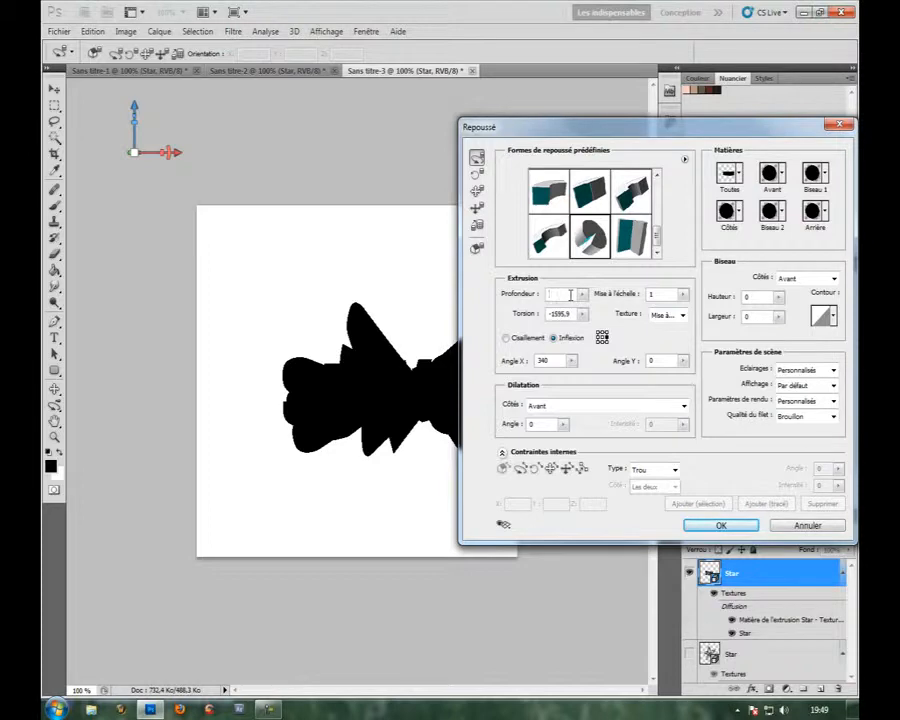
{"action": "type", "text": "4,94"}
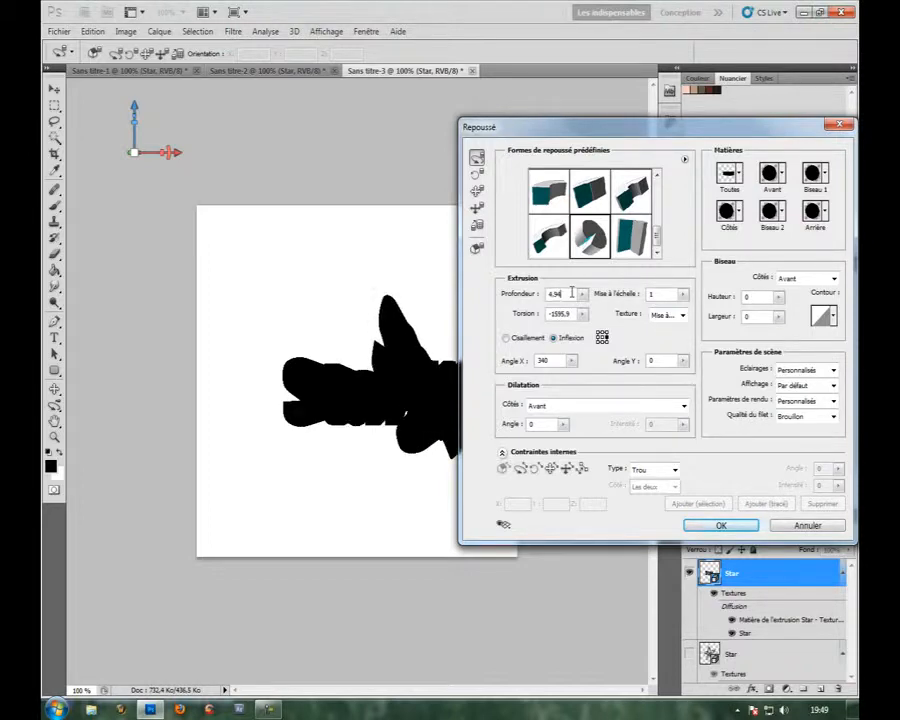
{"action": "left_click", "coordinate": [673, 294]}
{"action": "type", "text": ",12"}
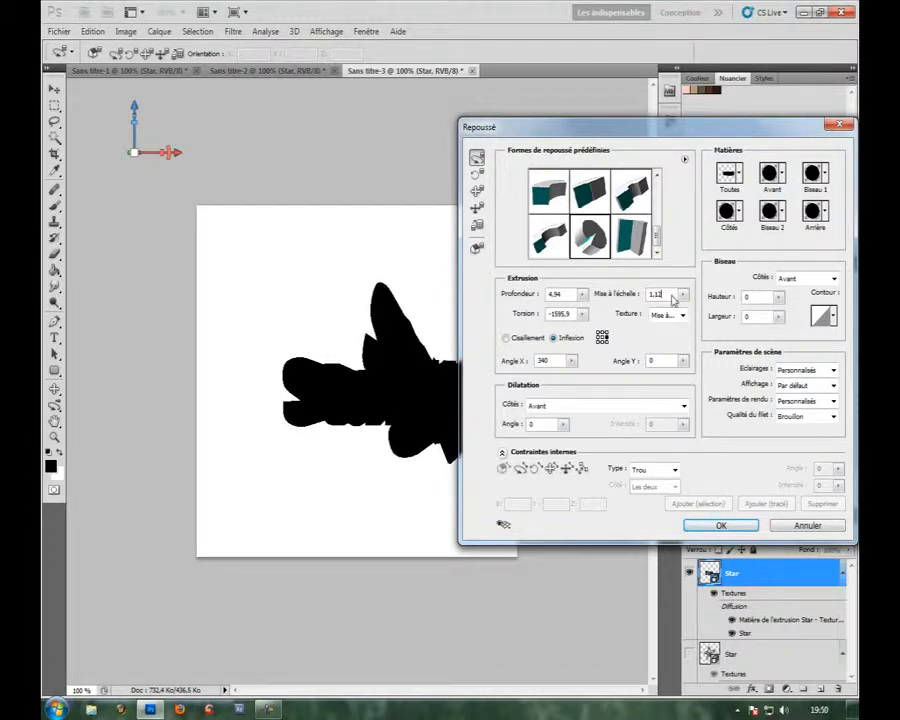
Step: Give the extrusion's sides the black-and-white checkerboard material and rotate the object until its star shape faces the viewer
{"action": "left_click", "coordinate": [740, 210]}
{"action": "left_click", "coordinate": [715, 286]}
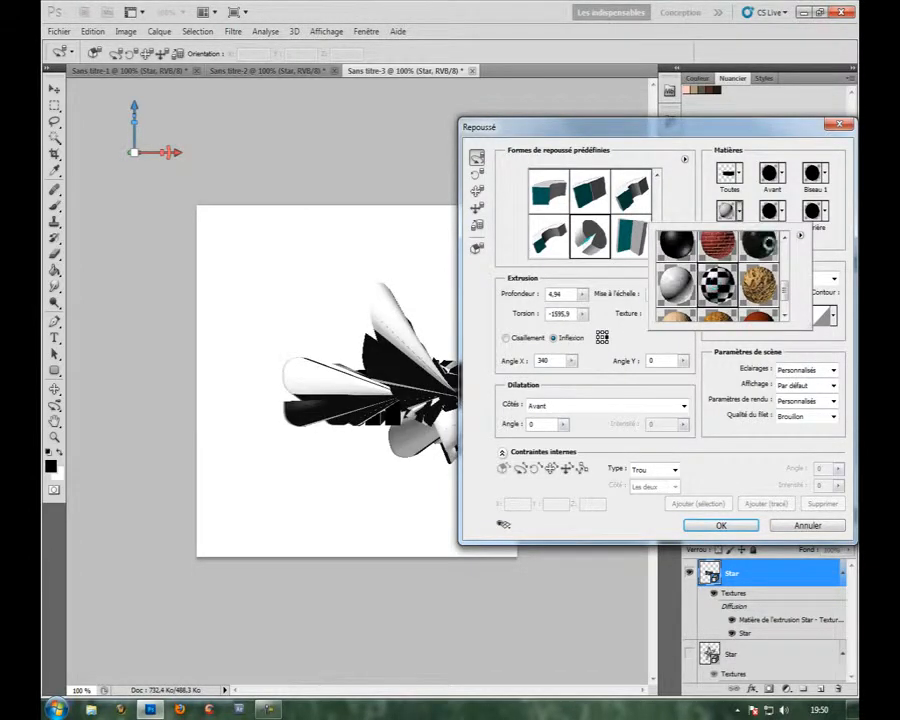
{"action": "left_click", "coordinate": [739, 215]}
{"action": "left_click_drag", "start_coordinate": [309, 358], "coordinate": [293, 478]}
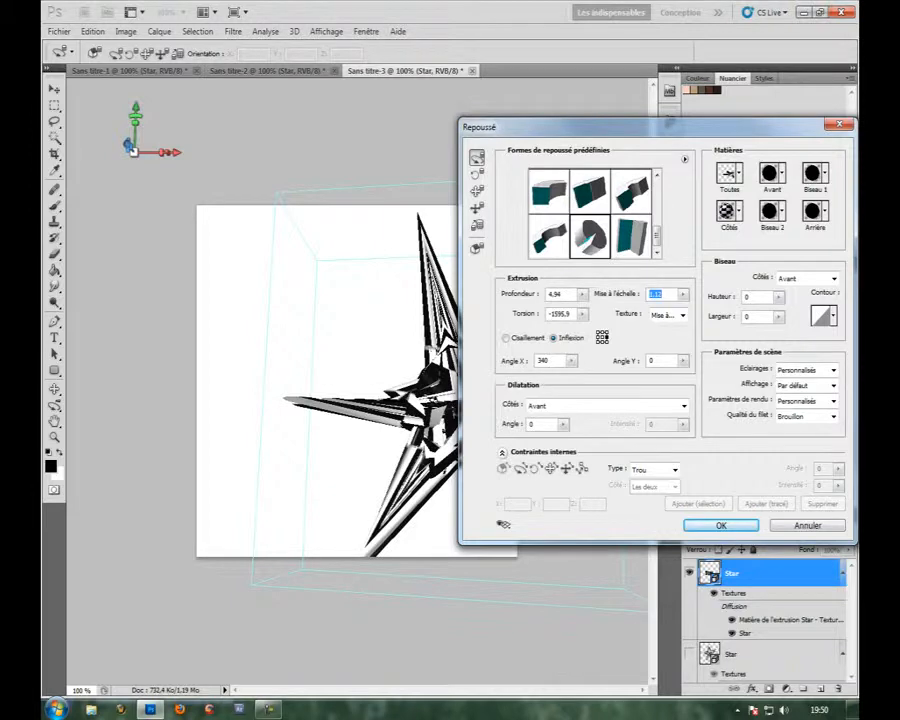
{"action": "left_click_drag", "start_coordinate": [430, 399], "coordinate": [426, 395]}
Step: Try the scene lighting presets on the star, choose Mardi gras, and apply the Repoussé settings
{"action": "left_click_drag", "start_coordinate": [574, 133], "coordinate": [111, 63]}
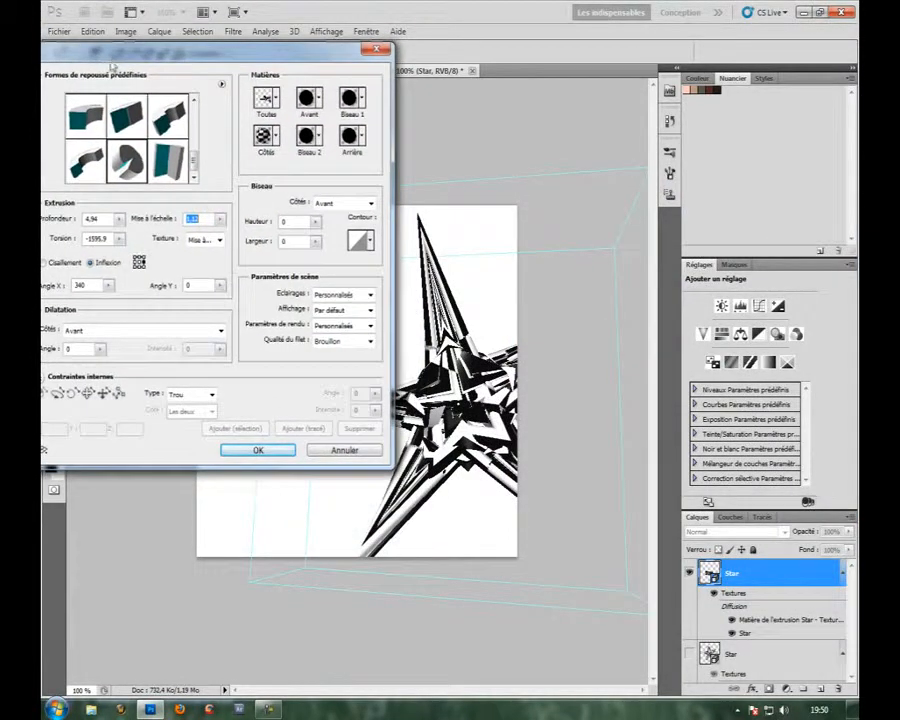
{"action": "left_click", "coordinate": [330, 296]}
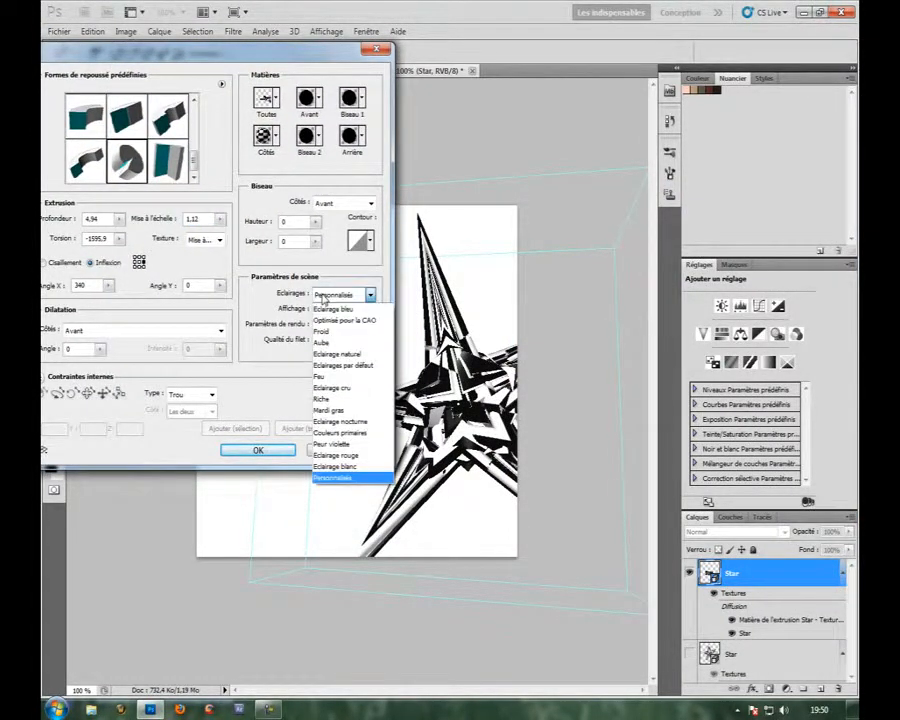
{"action": "left_click", "coordinate": [330, 309]}
{"action": "key", "text": "Down"}
{"action": "key", "text": "Down"}
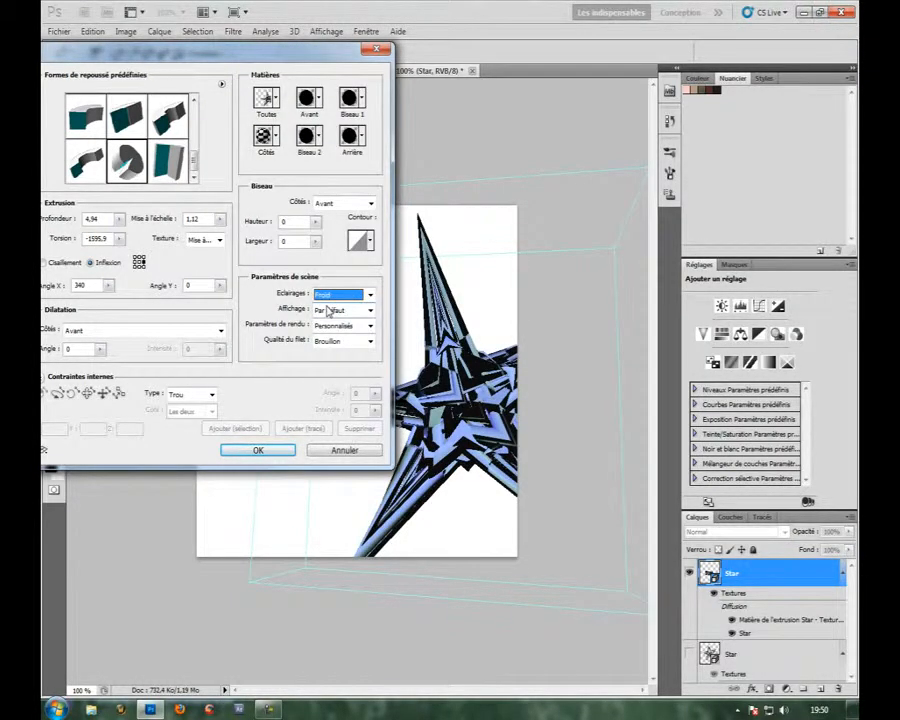
{"action": "key", "text": "Down"}
{"action": "key", "text": "Down"}
{"action": "key", "text": "Down"}
{"action": "key", "text": "Down"}
{"action": "key", "text": "Down"}
{"action": "key", "text": "Down"}
{"action": "key", "text": "Down"}
{"action": "key", "text": "Down"}
{"action": "key", "text": "Down"}
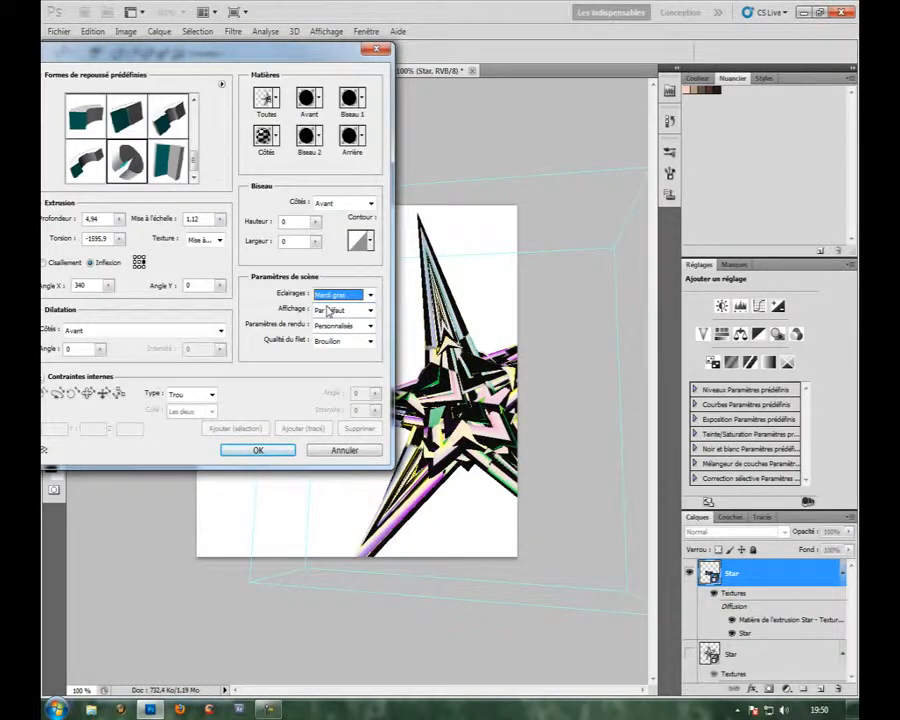
{"action": "left_click", "coordinate": [257, 450]}
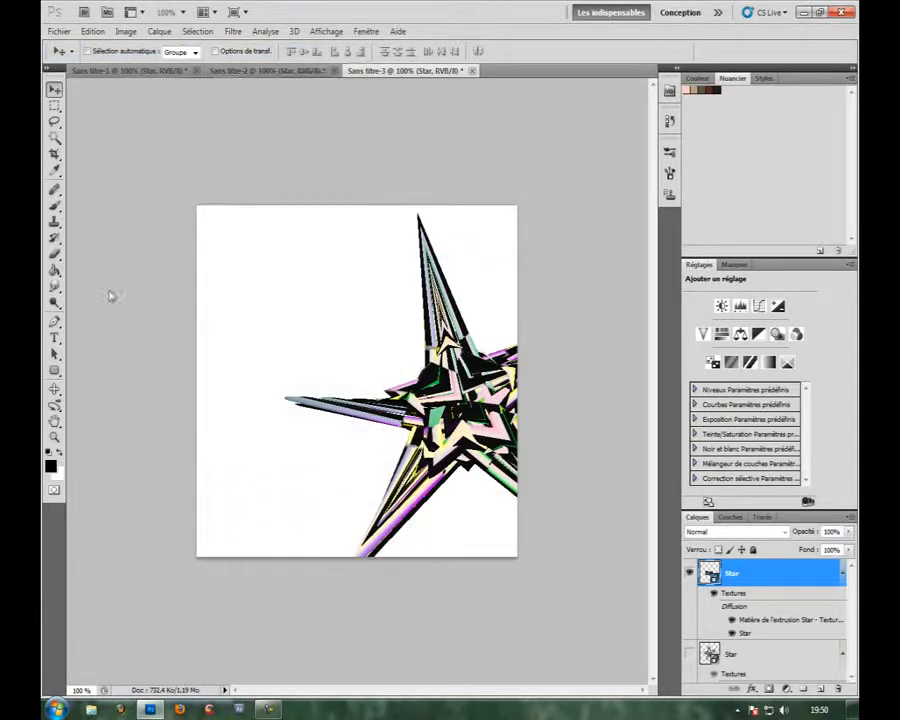
Step: Pan the coloured 3D star to the canvas centre and rotate it to about X -14, Y 0, Z -19
{"action": "left_click", "coordinate": [54, 389]}
{"action": "left_click_drag", "start_coordinate": [430, 414], "coordinate": [349, 383]}
{"action": "left_click", "coordinate": [54, 389]}
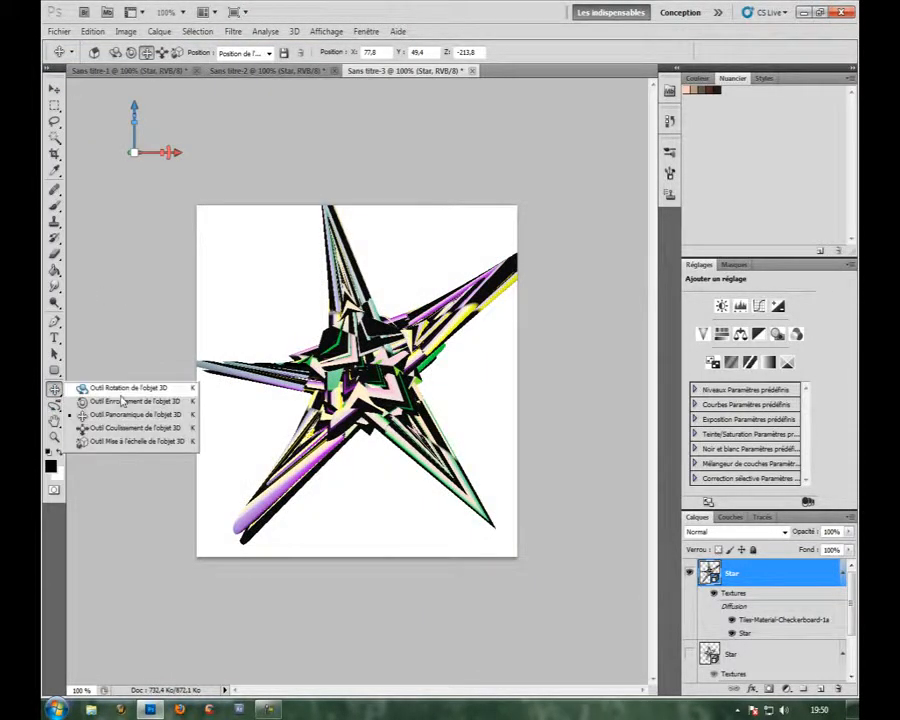
{"action": "left_click", "coordinate": [110, 382]}
{"action": "left_click_drag", "start_coordinate": [378, 479], "coordinate": [340, 410]}
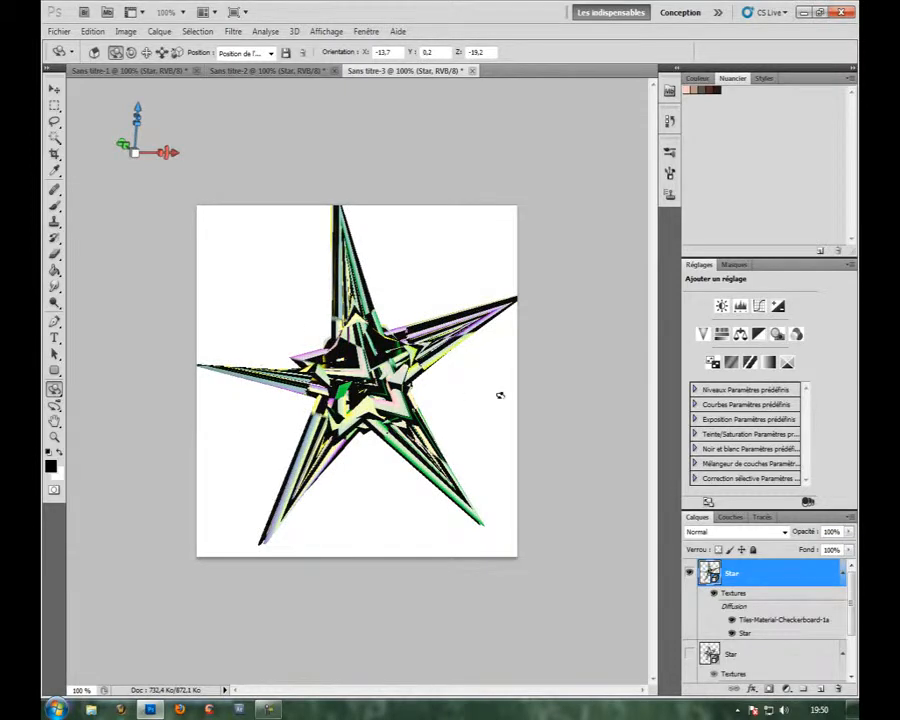